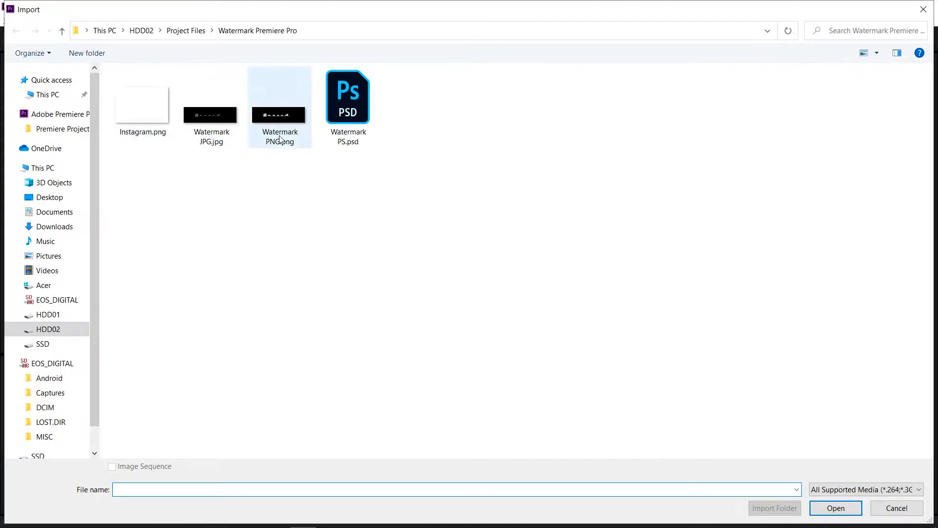
- Import Instagram.png, Watermark JPG.jpg, Watermark PNG.png and Watermark PS.psd, bringing in the layered Photoshop file with the Merge All Layers option
drag(373, 191, 154, 68)
click(833, 508)
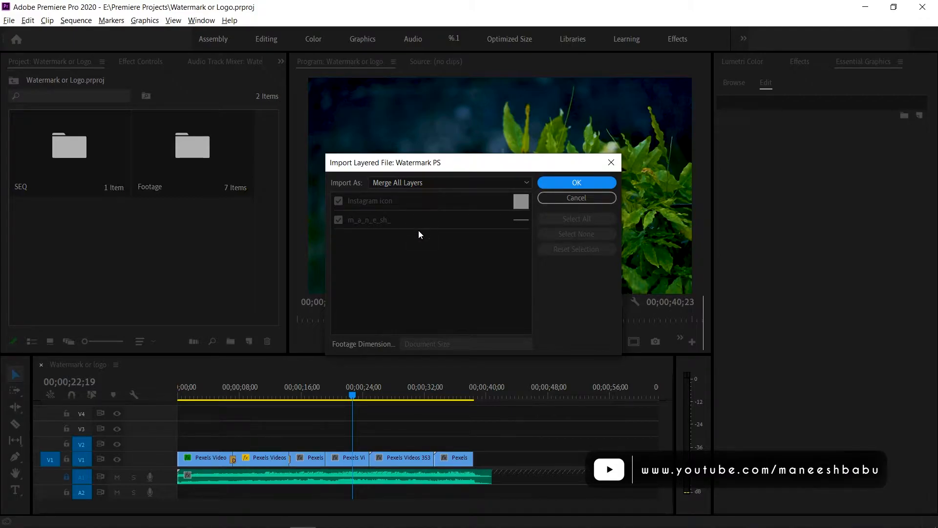
click(415, 183)
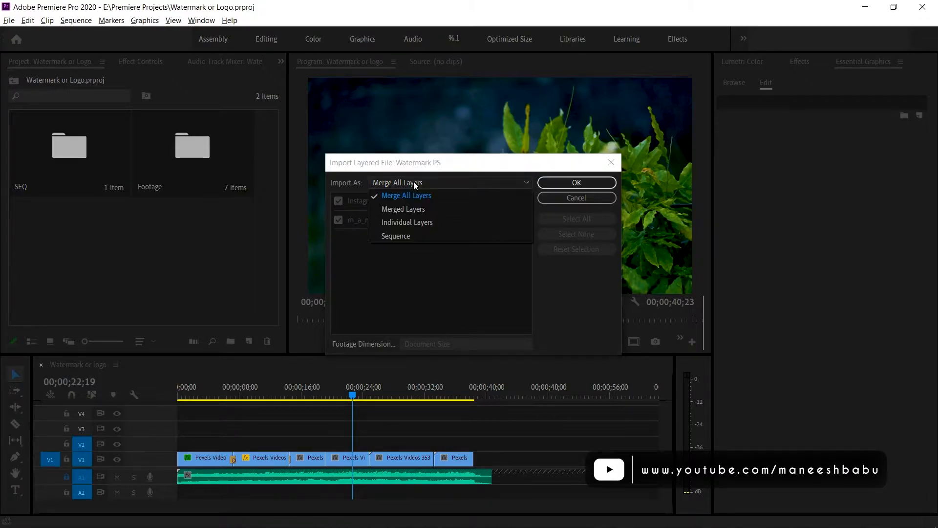
click(416, 210)
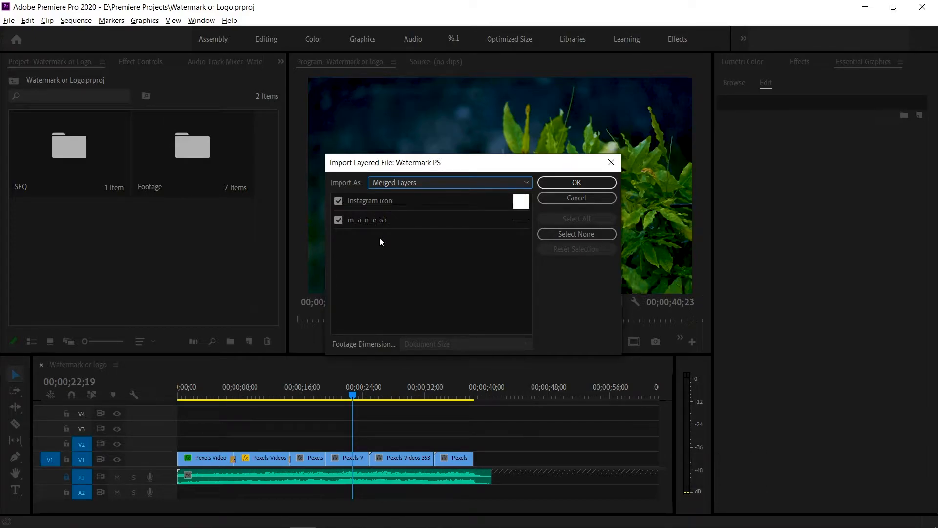
click(411, 183)
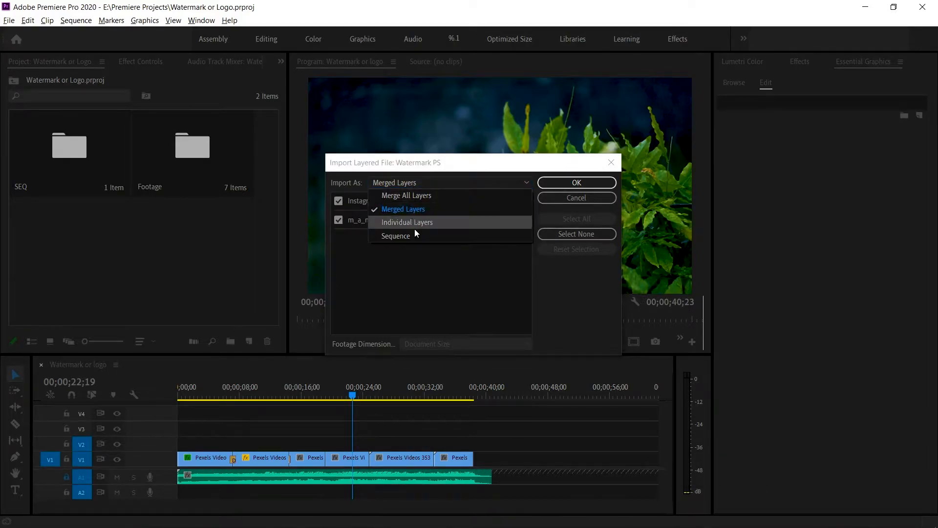
click(410, 200)
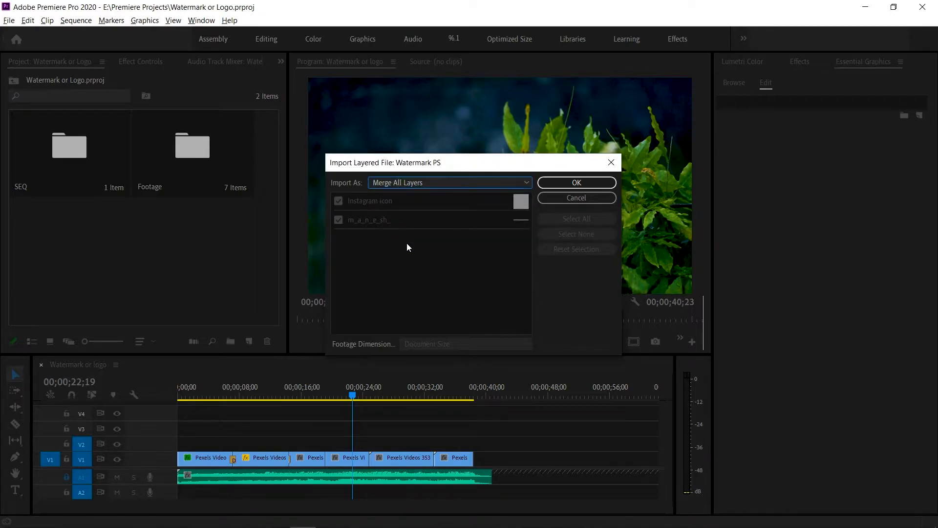
click(555, 184)
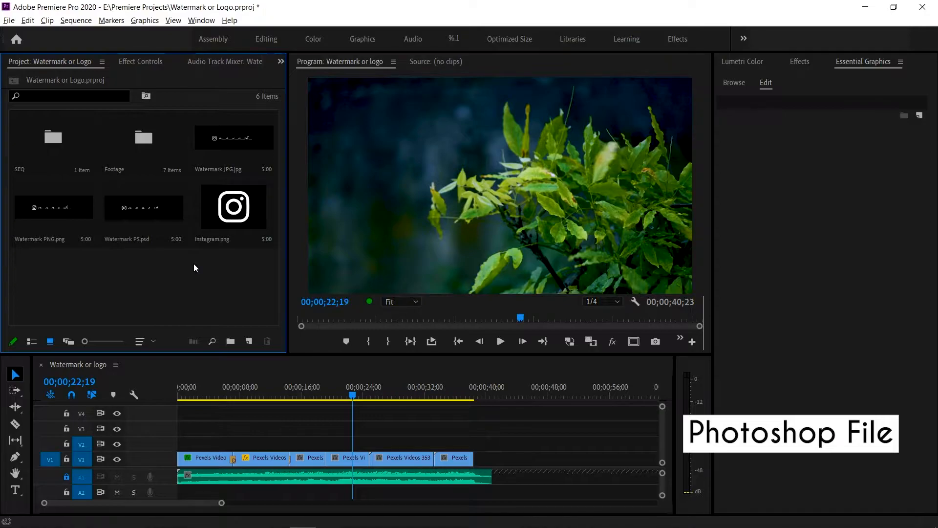
- Place Watermark PS.psd on track V2 from the sequence start and extend it to the end of the last video clip
click(129, 213)
drag(129, 213, 469, 440)
click(371, 444)
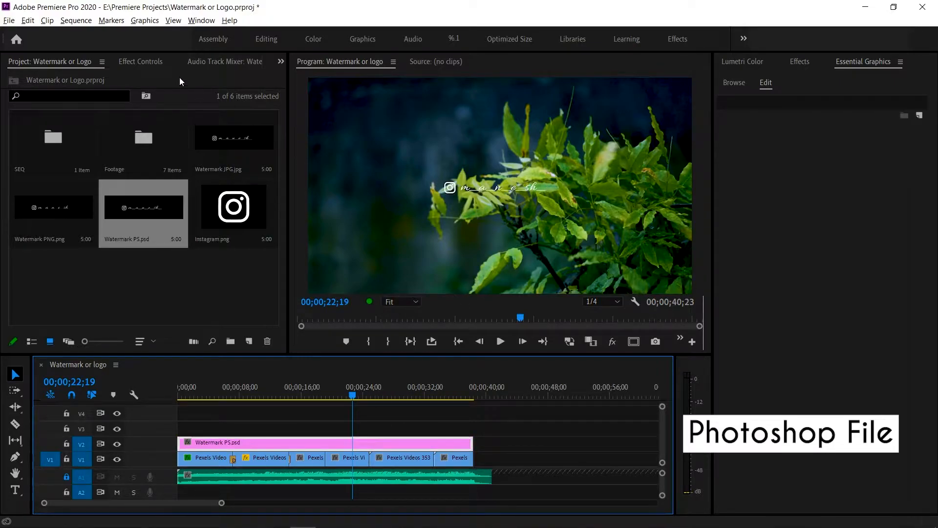
- Scale the Photoshop watermark to about 59 and move it to the frame's lower-left corner, at about 382, 916
click(144, 60)
click(49, 112)
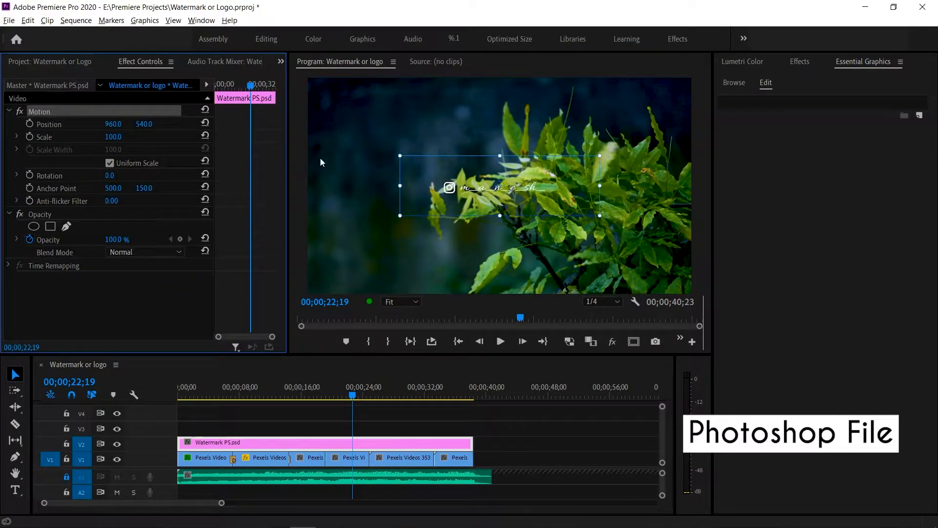
drag(464, 170, 323, 253)
drag(488, 228, 417, 260)
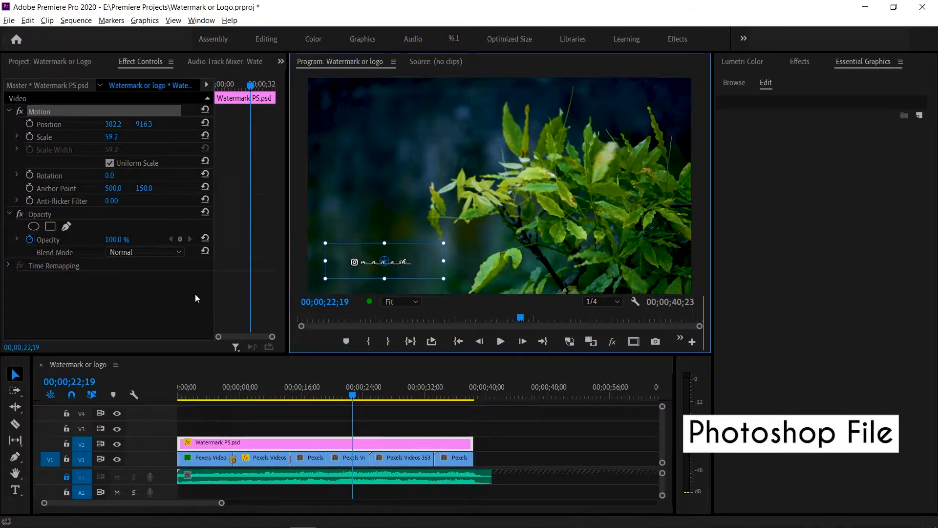
click(319, 419)
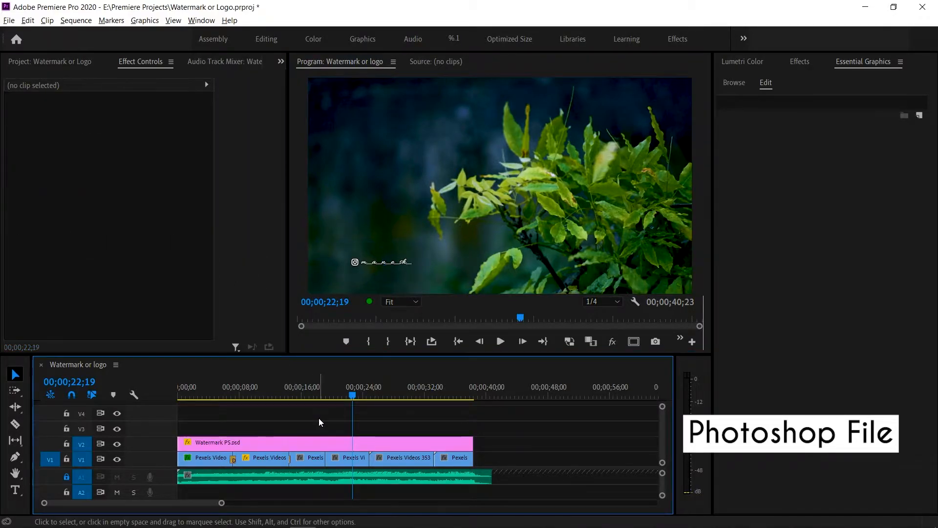
- Replace the Photoshop watermark on track V2 with Watermark JPG.jpg, extended over the full length of the video clips
click(338, 443)
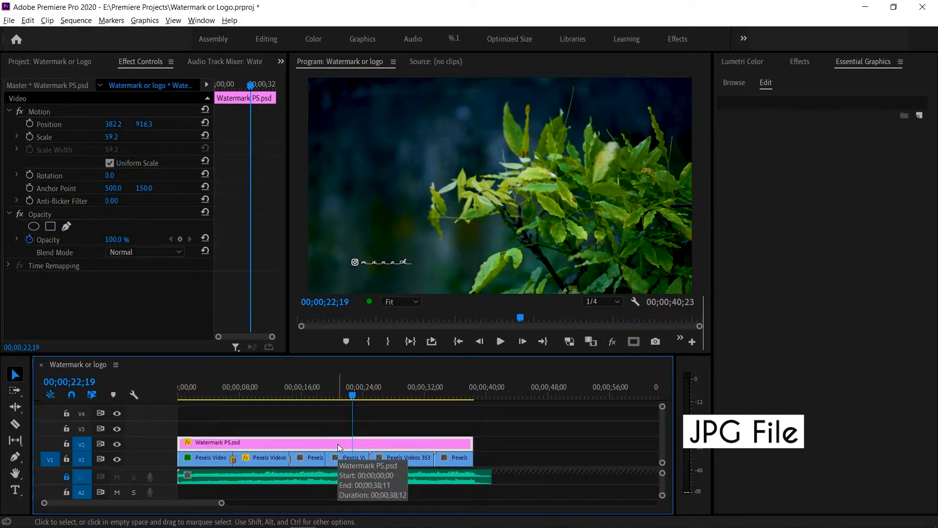
key(Delete)
click(51, 62)
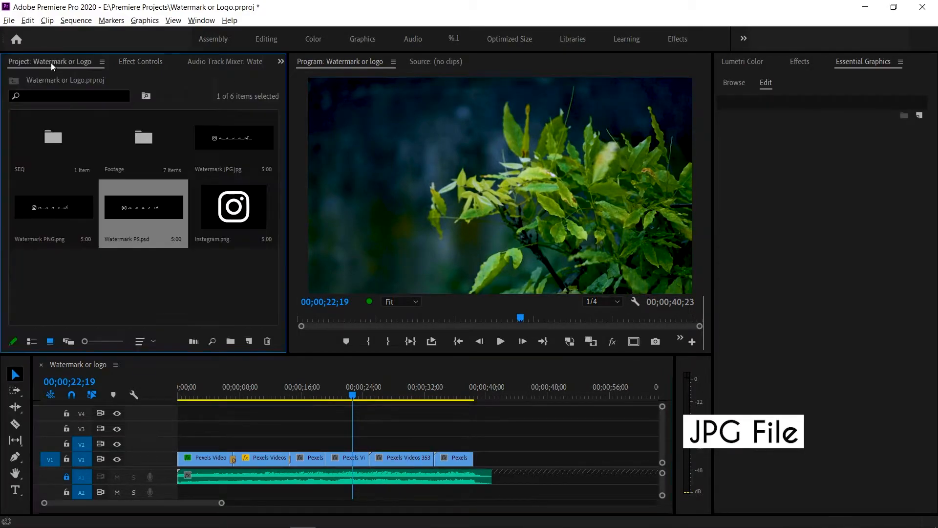
click(54, 204)
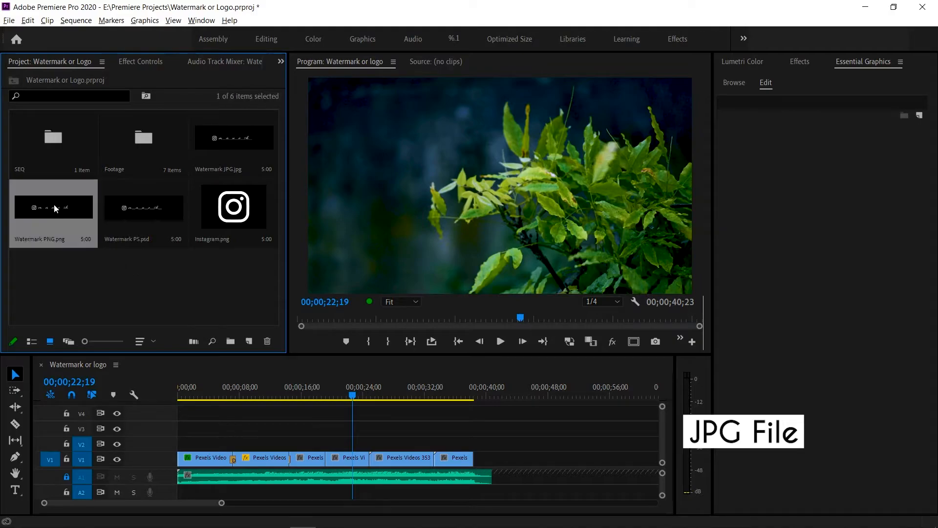
click(224, 148)
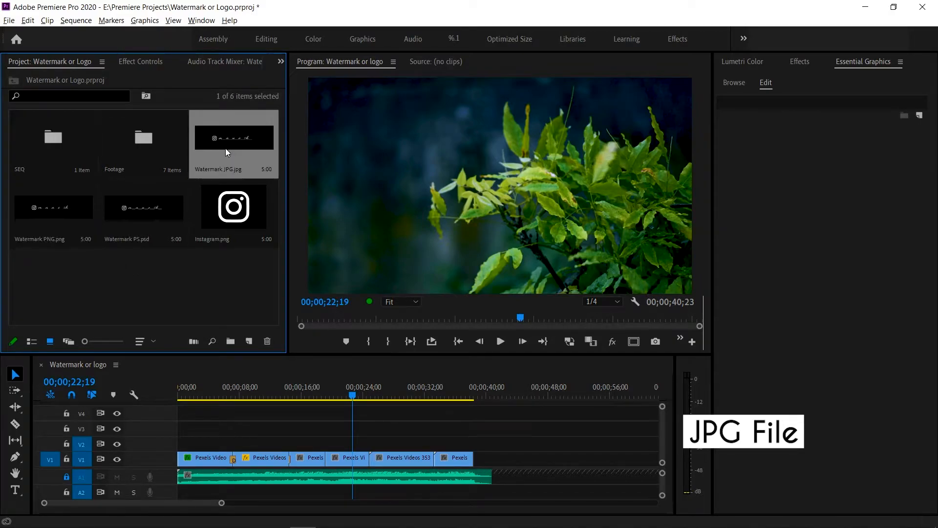
drag(226, 136, 473, 443)
click(397, 440)
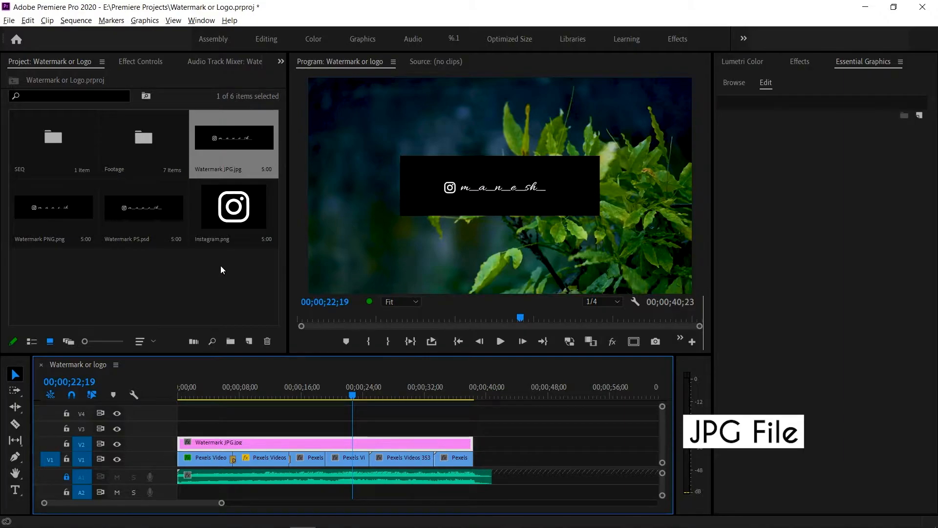
- Set the JPG watermark's blend mode to Linear Dodge (Add) to hide its black background
click(149, 63)
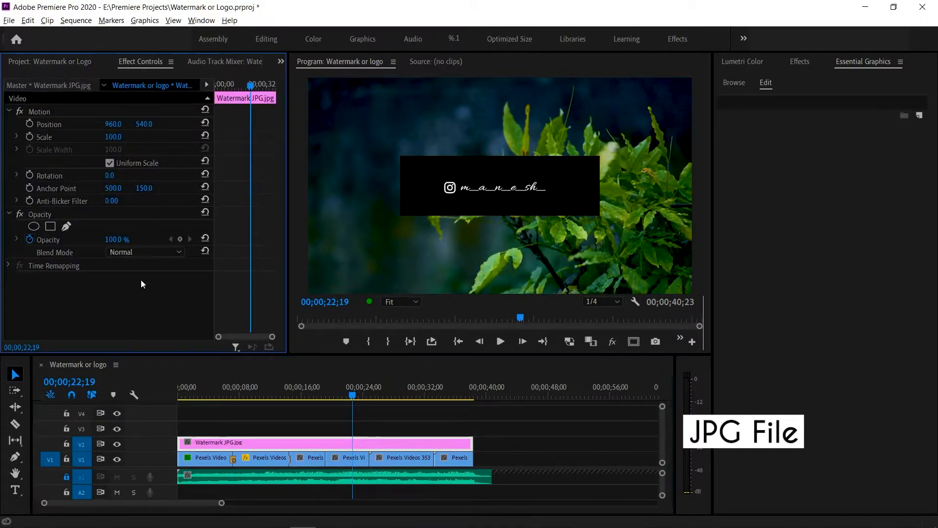
click(147, 255)
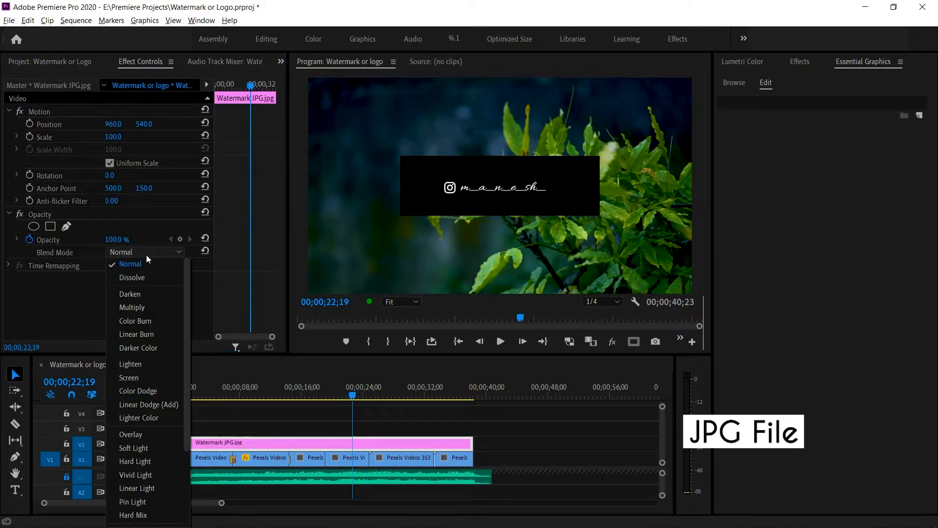
click(164, 409)
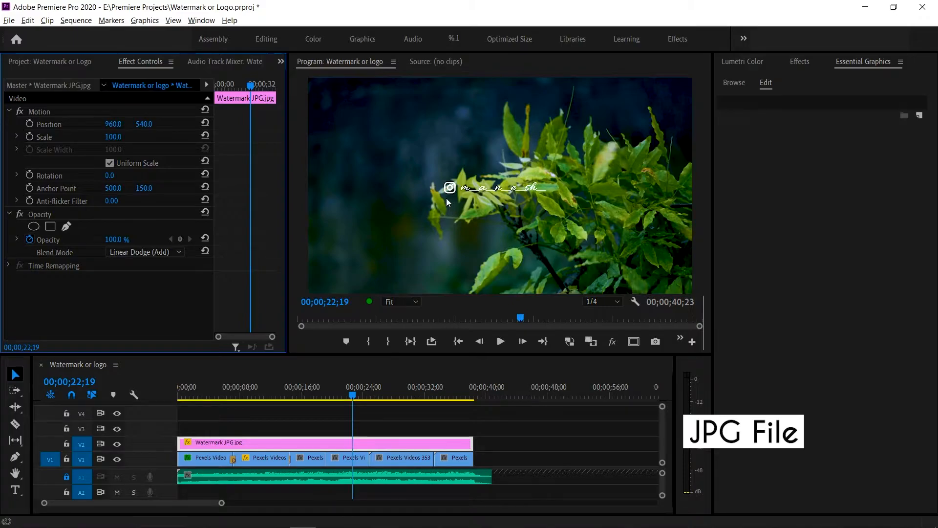
- Move the JPG watermark to the frame's lower-left corner, at about 391, 926, and scale it to about 69
click(57, 111)
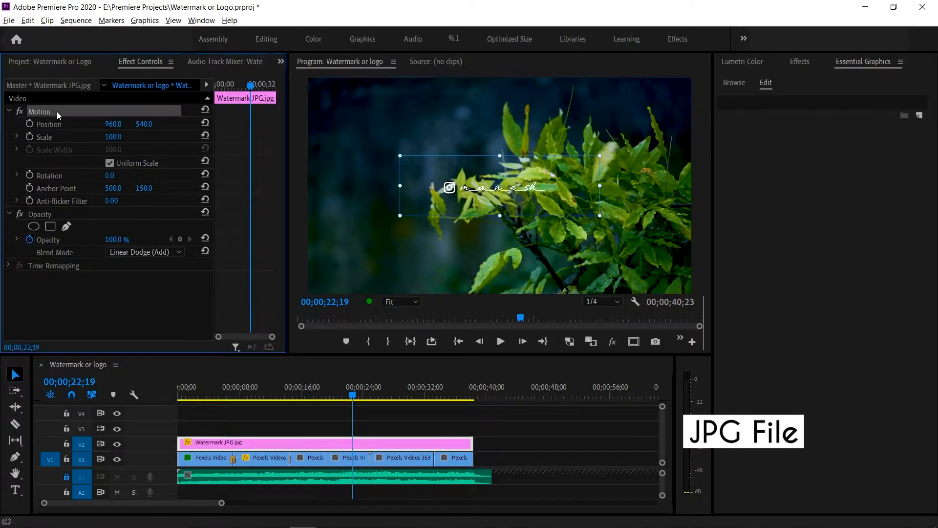
drag(470, 174, 360, 252)
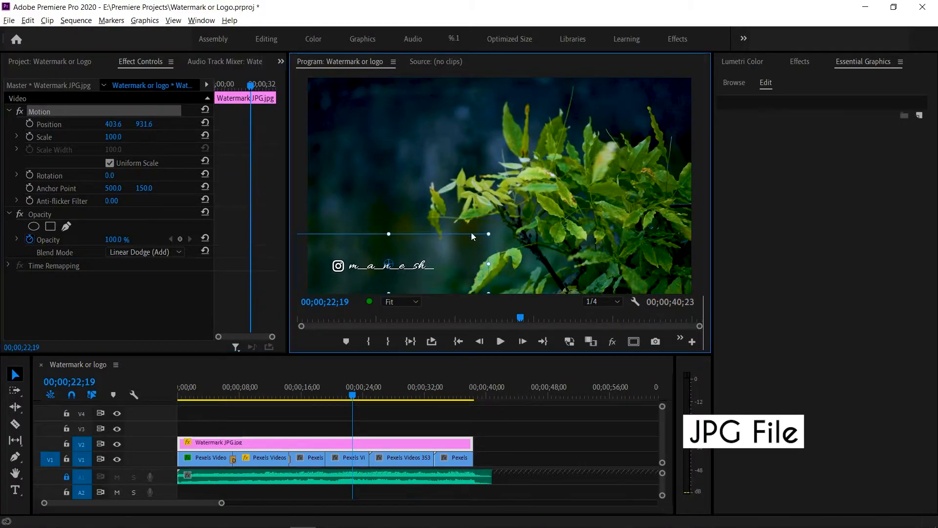
drag(488, 234, 456, 244)
click(180, 282)
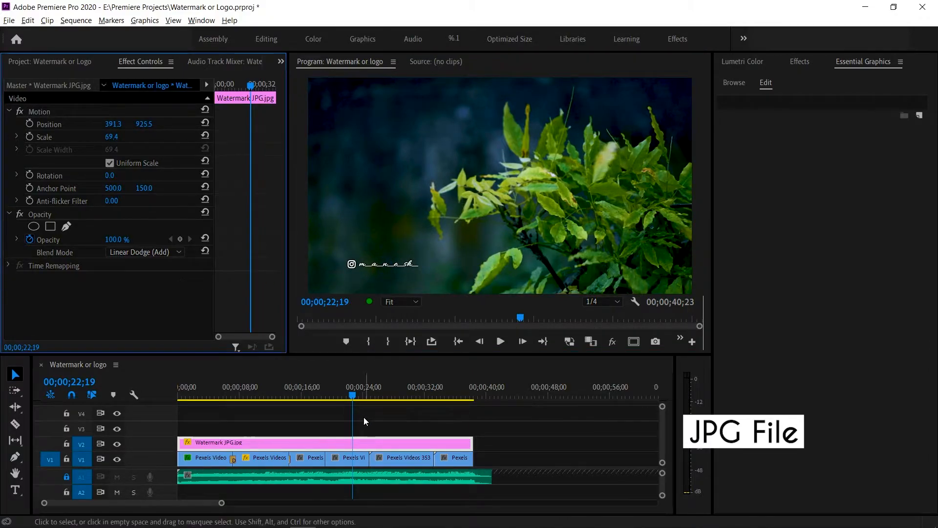
- Replace the JPG watermark on track V2 with Watermark PNG.png, extended over the full length of the video clips
click(327, 438)
key(Delete)
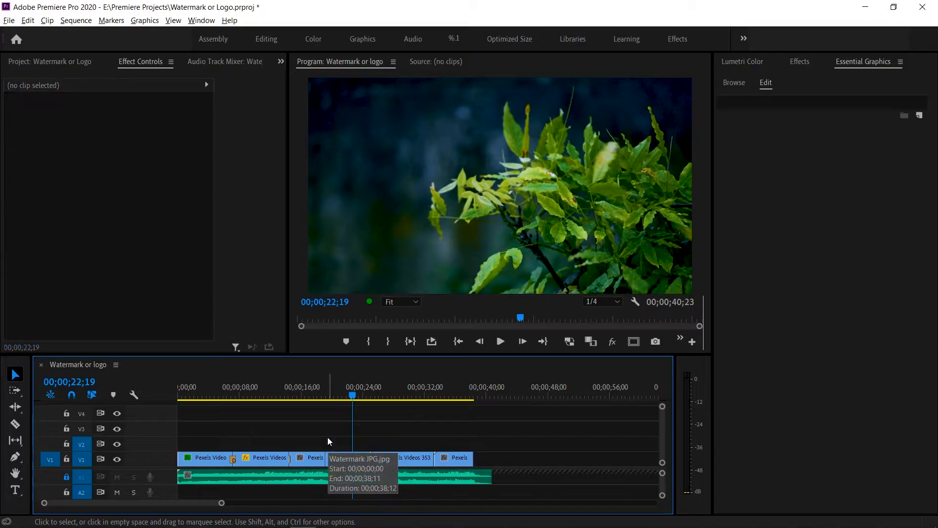
click(68, 63)
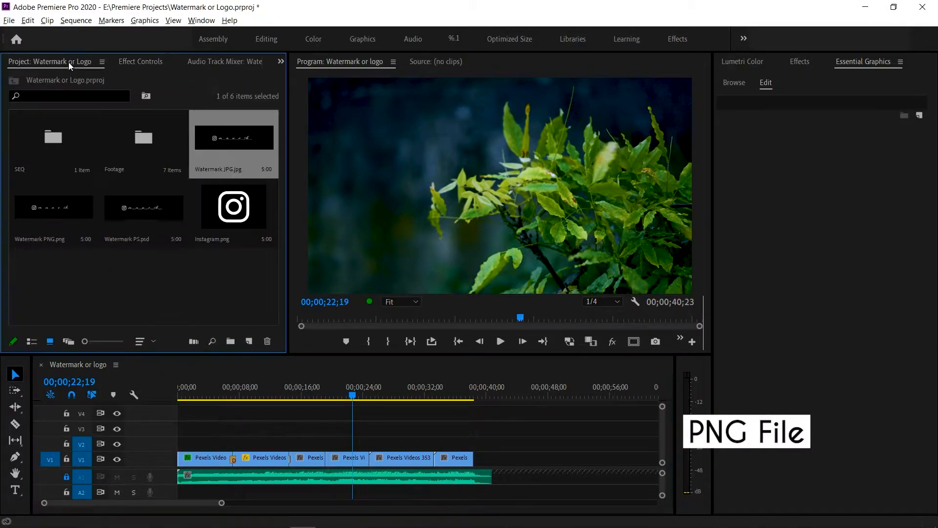
click(170, 280)
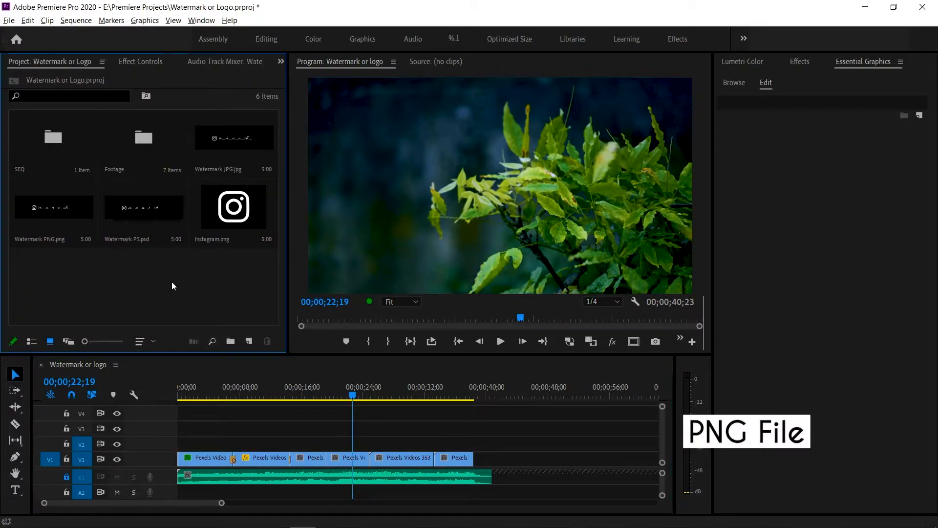
click(47, 204)
drag(87, 229, 180, 443)
drag(250, 441, 472, 442)
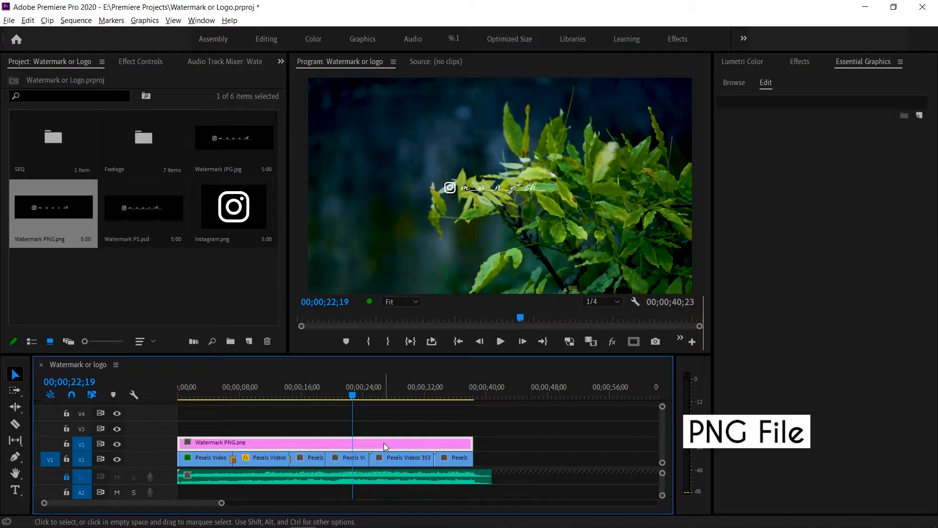
- Scale the PNG watermark to about 71 and move it to the frame's lower-left corner, at about 312, 935
click(137, 65)
click(71, 116)
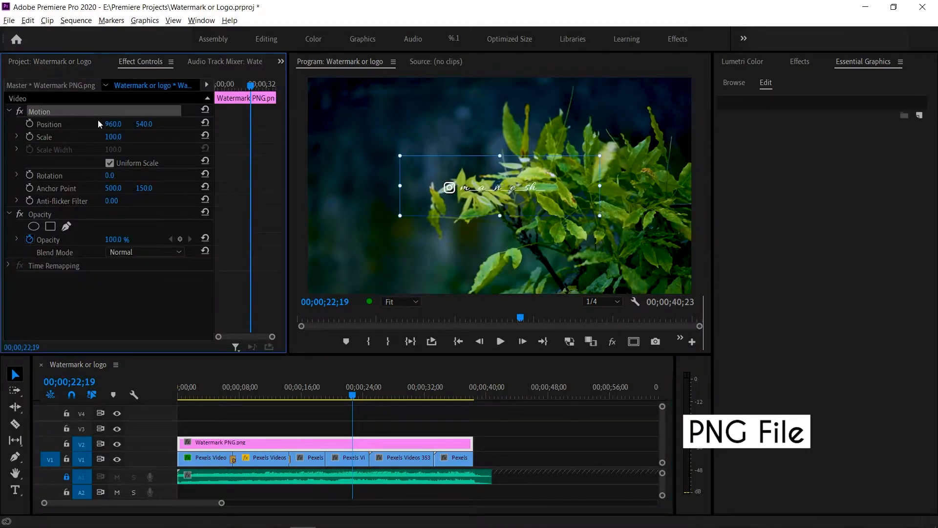
drag(603, 156, 423, 262)
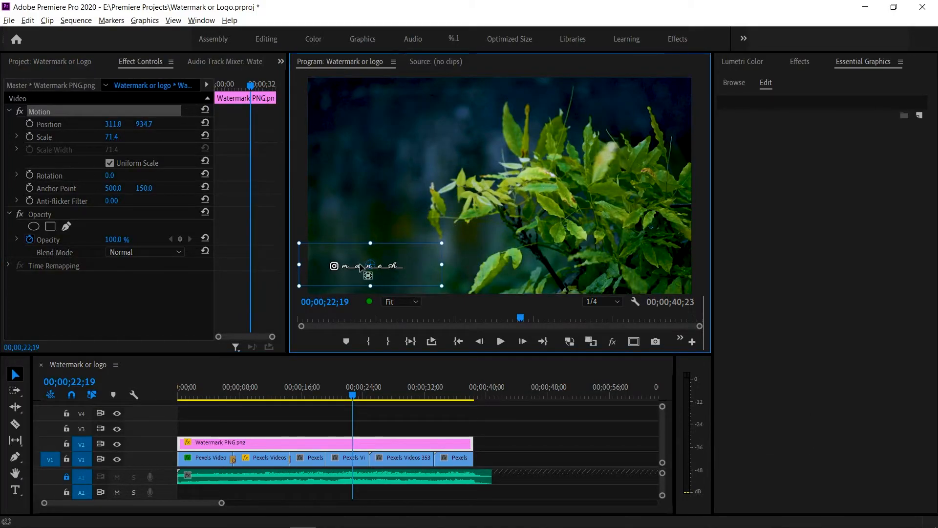
click(152, 284)
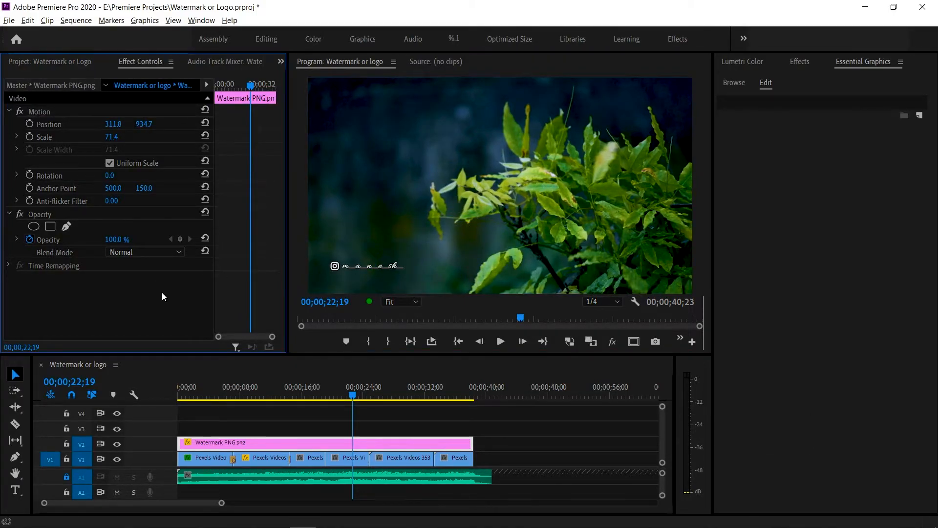
- Replace the PNG watermark on track V2 with Instagram.png, extended over the full length of the video clips
click(353, 443)
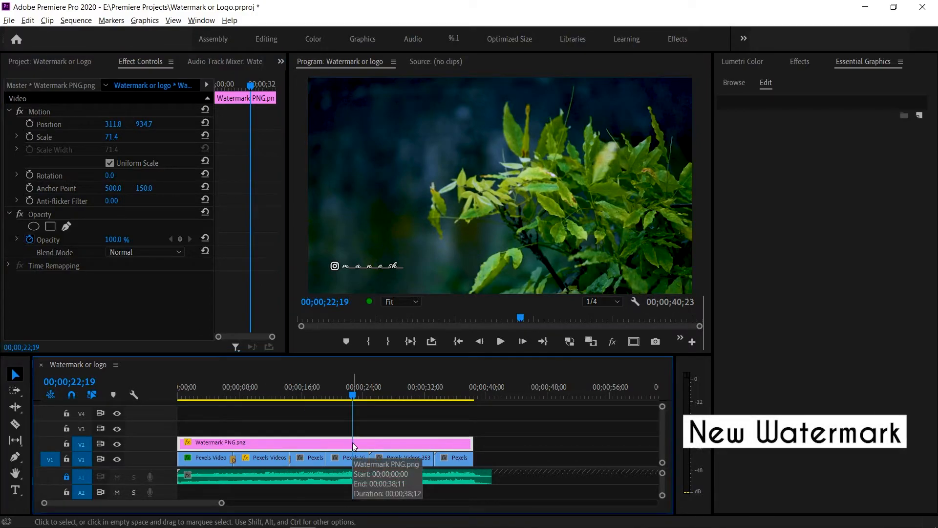
key(Delete)
click(69, 65)
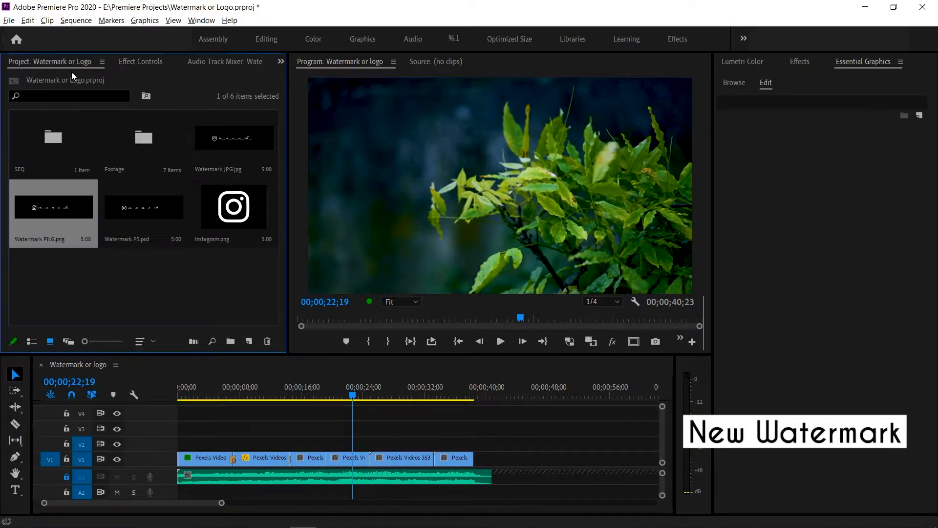
click(154, 287)
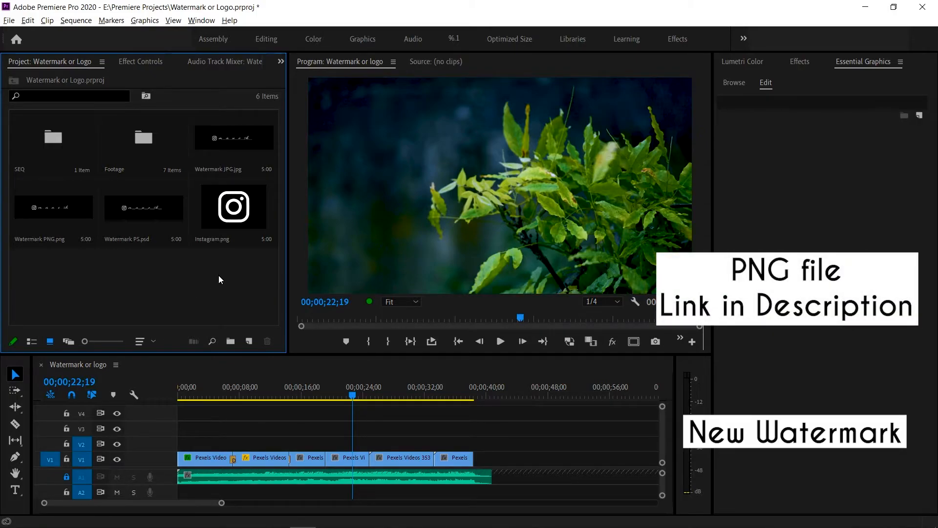
click(226, 246)
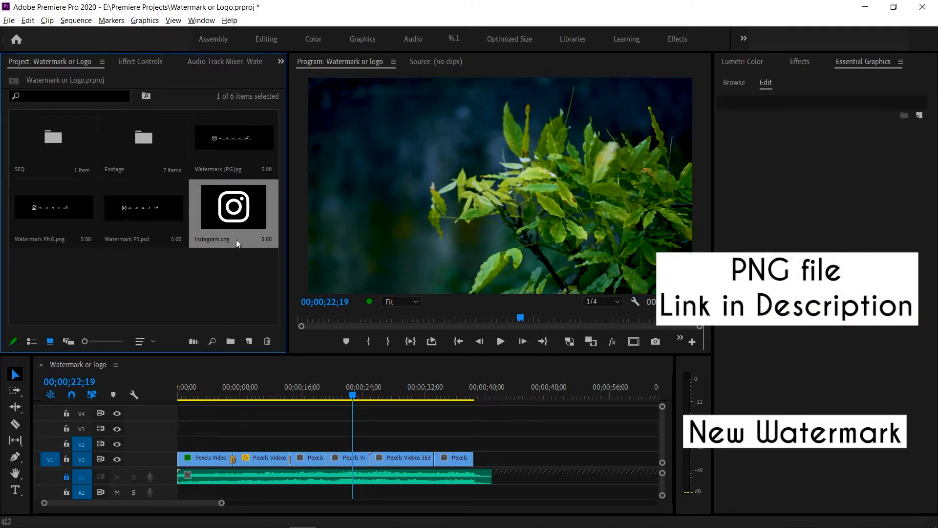
drag(230, 230, 473, 443)
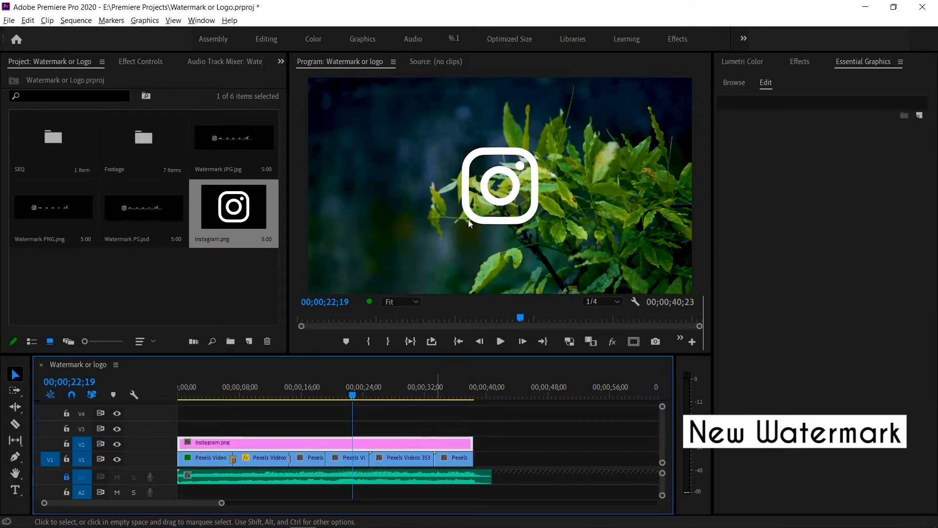
- Scale the Instagram logo to about 32 and move it to the frame's lower-left corner, at about 141, 877
click(154, 58)
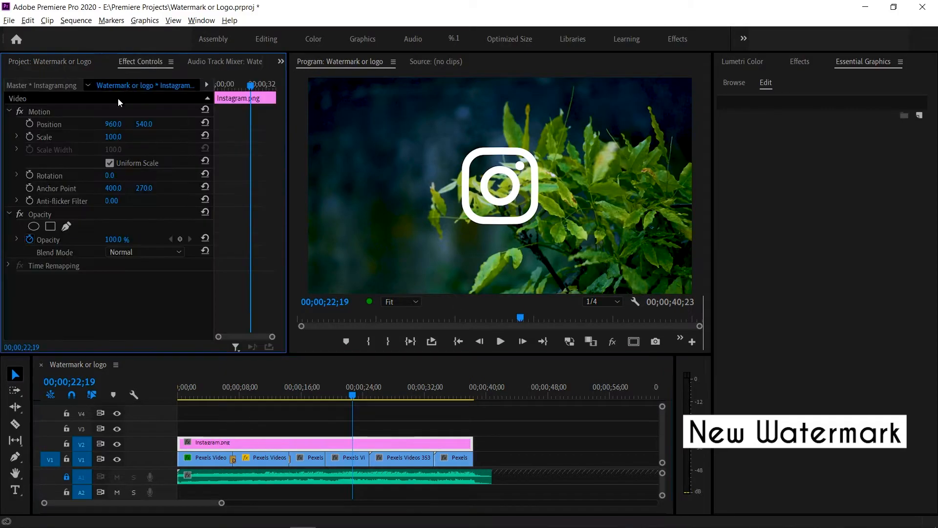
click(93, 110)
drag(420, 131, 326, 250)
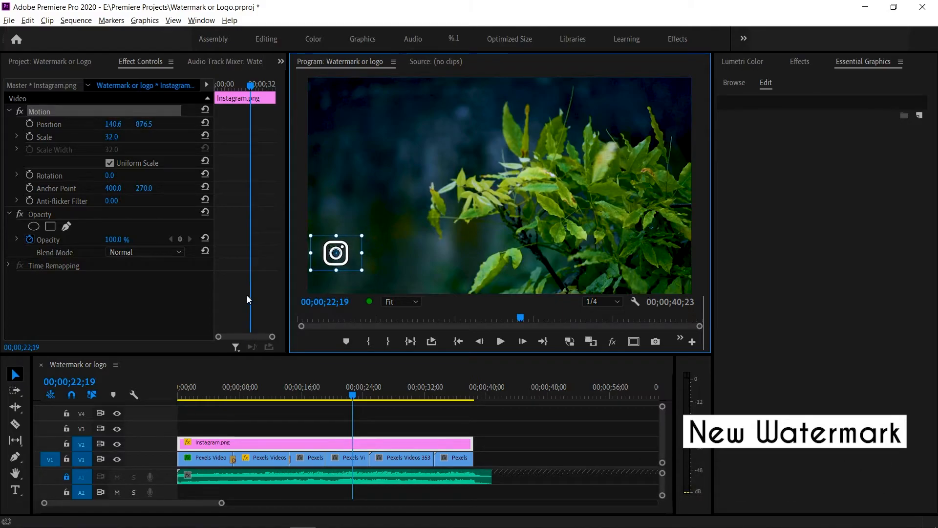
- Add a new text layer to the sequence at the playhead and replace its placeholder text with the Instagram username
drag(352, 421, 352, 421)
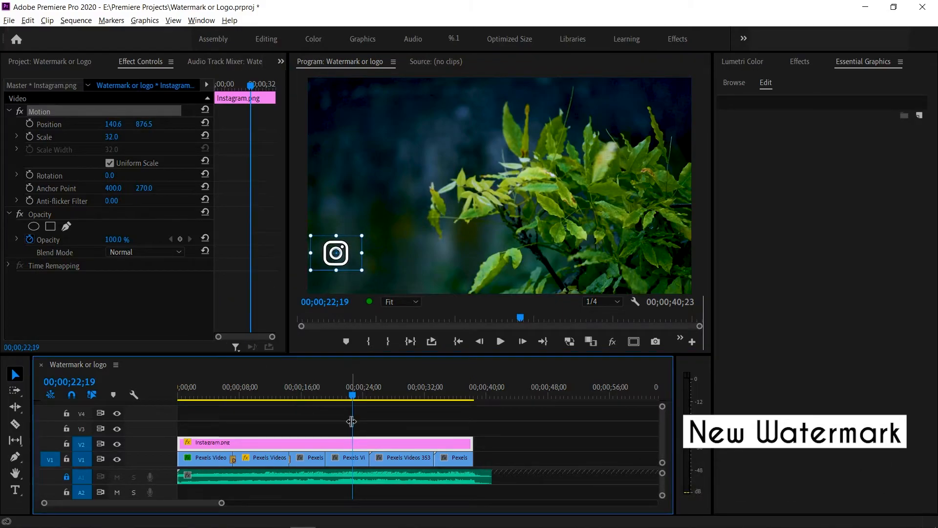
click(348, 423)
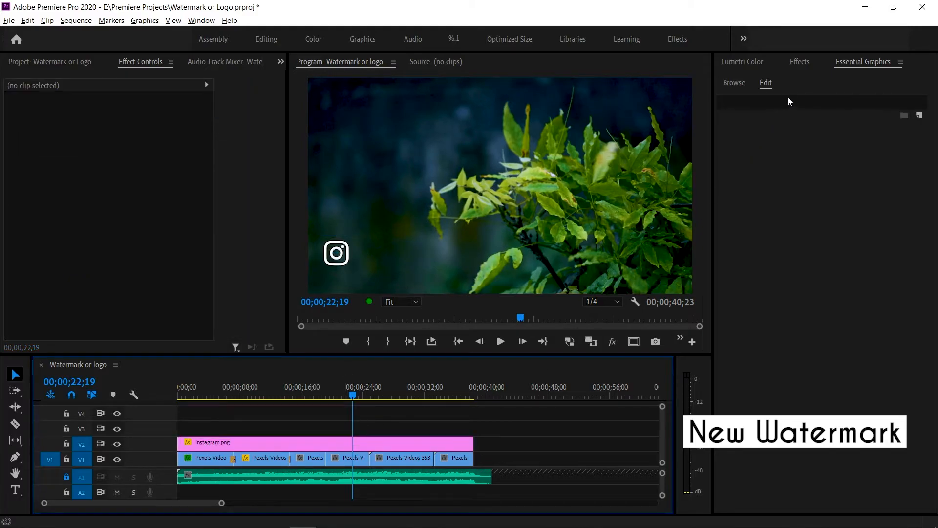
click(854, 62)
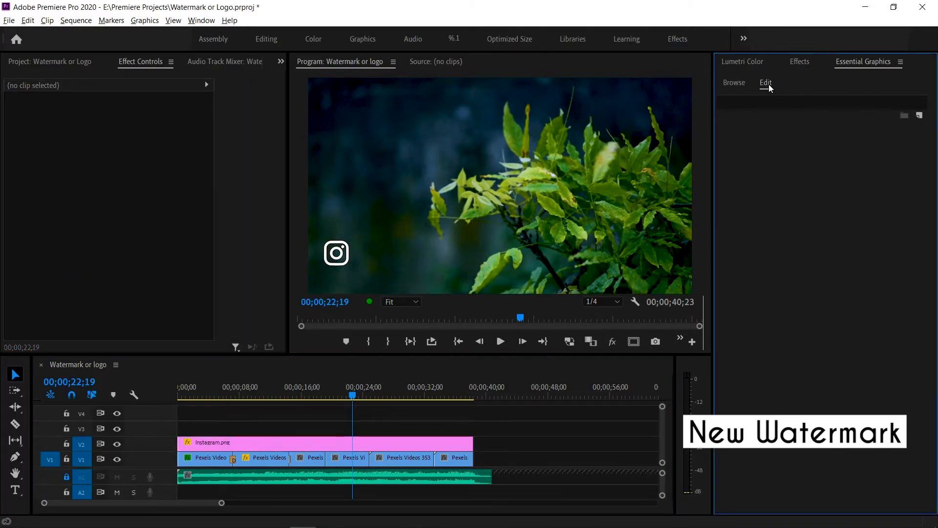
click(926, 117)
click(917, 129)
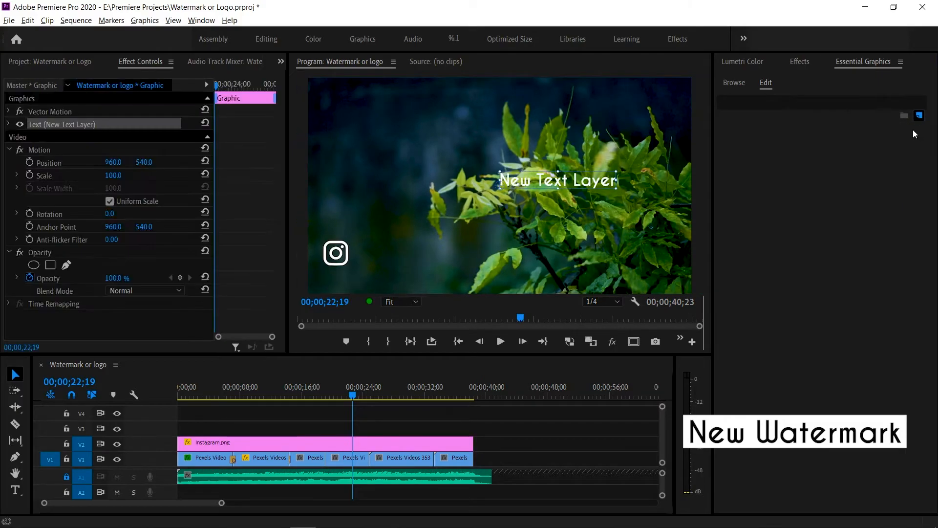
double_click(523, 180)
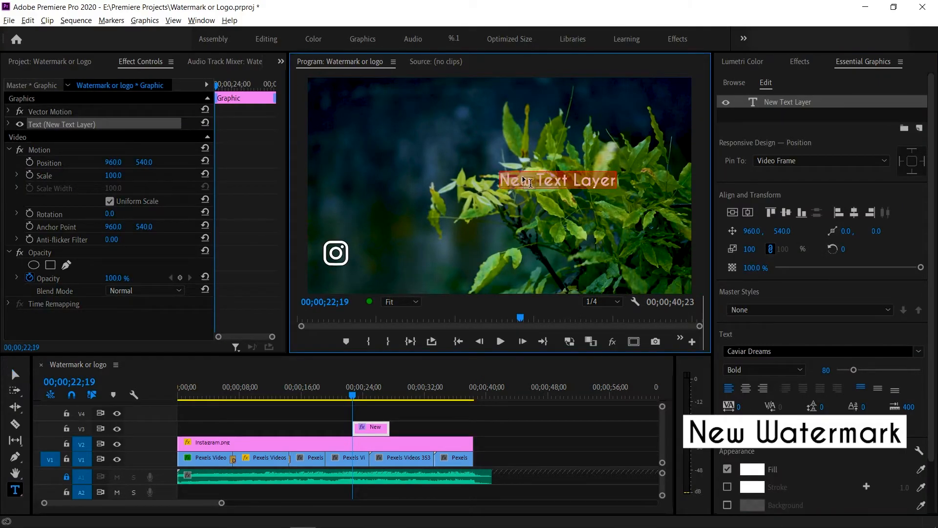
text(M)
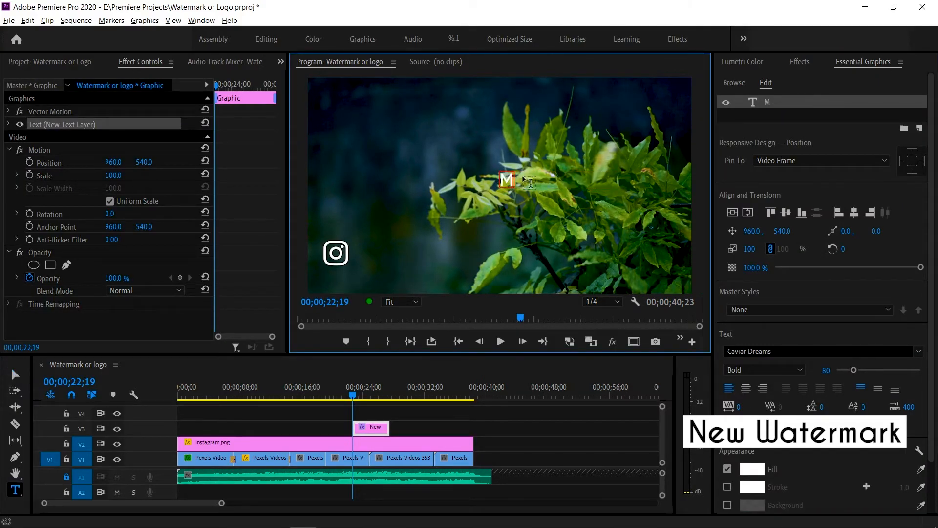
key(BackSpace)
text(m_a_n_e_sh_)
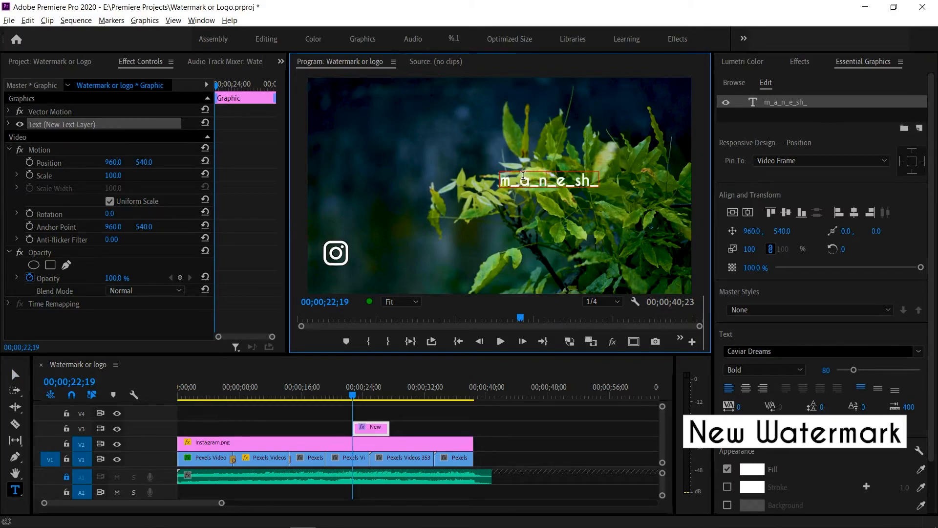
- Move the username text to the frame's lower-left area, directly beside the Instagram icon
click(15, 374)
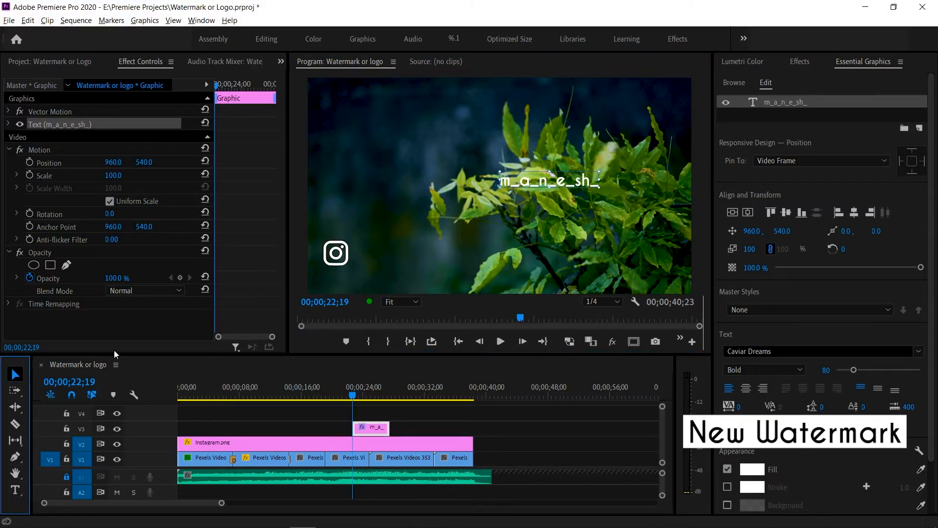
drag(535, 180, 389, 254)
double_click(389, 254)
click(777, 116)
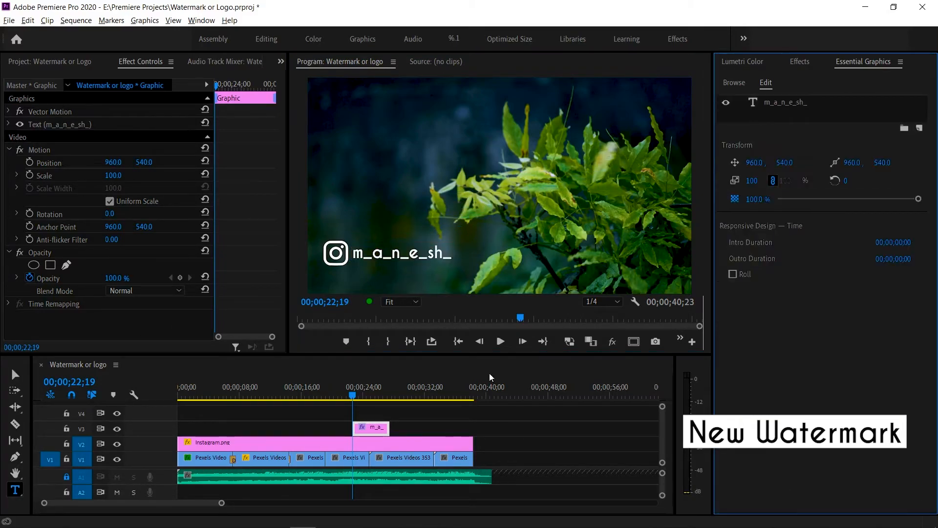
- Scale the Instagram logo on track V2 to 22 and set its horizontal position to 158.6, close to the username text
click(405, 444)
click(120, 136)
scroll(122, 135, down, 7)
scroll(122, 133, down, 3)
drag(113, 124, 122, 124)
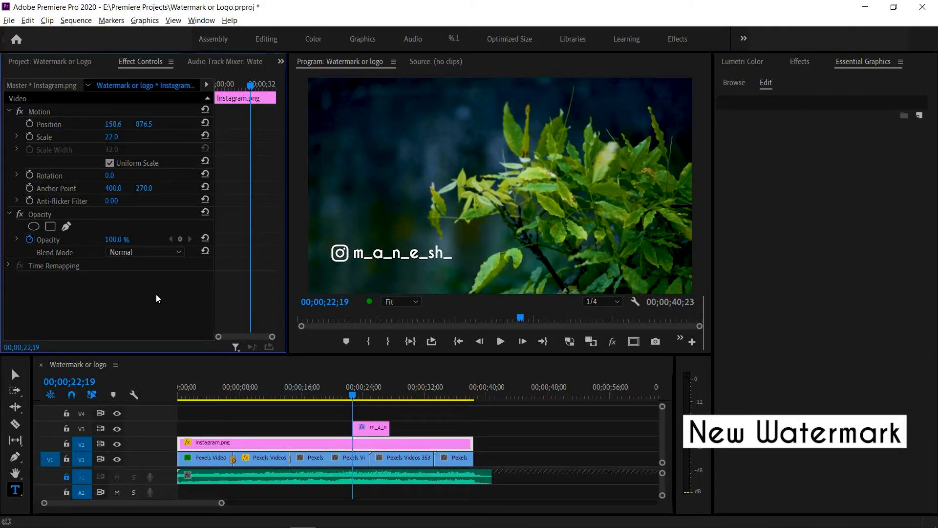
- Extend the username text clip on track V3 at both ends to cover the full length of the video clips
drag(354, 428, 177, 428)
click(473, 442)
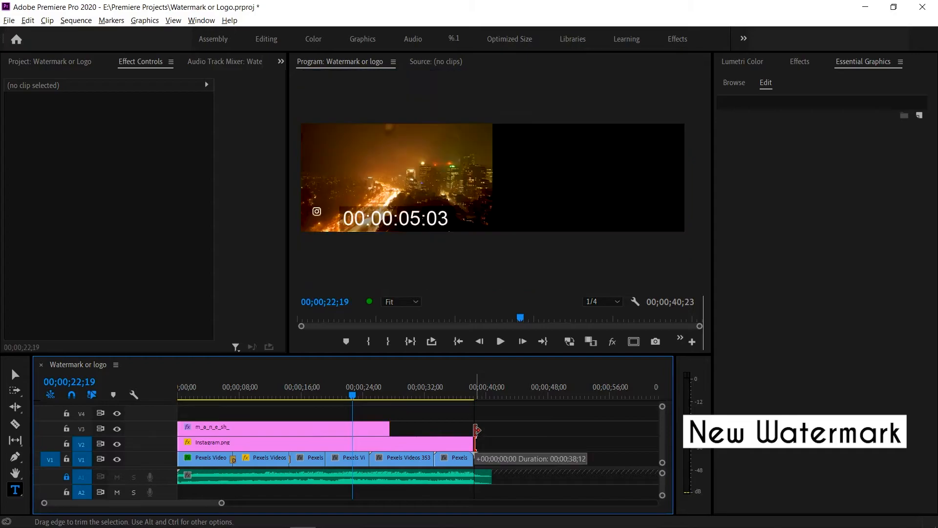
drag(394, 424, 474, 429)
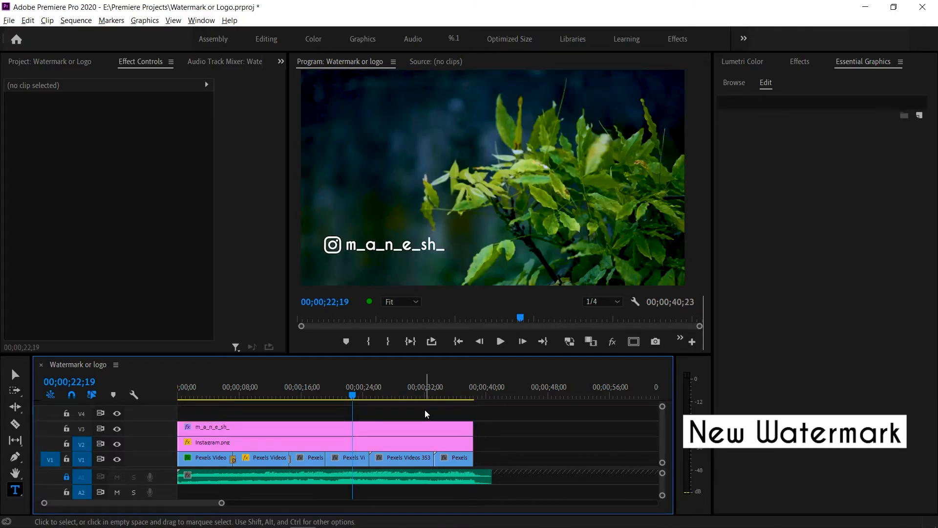
- Nest the username text and Instagram.png clips together into a sequence named Watermark
drag(426, 414, 423, 446)
right_click(423, 447)
click(478, 297)
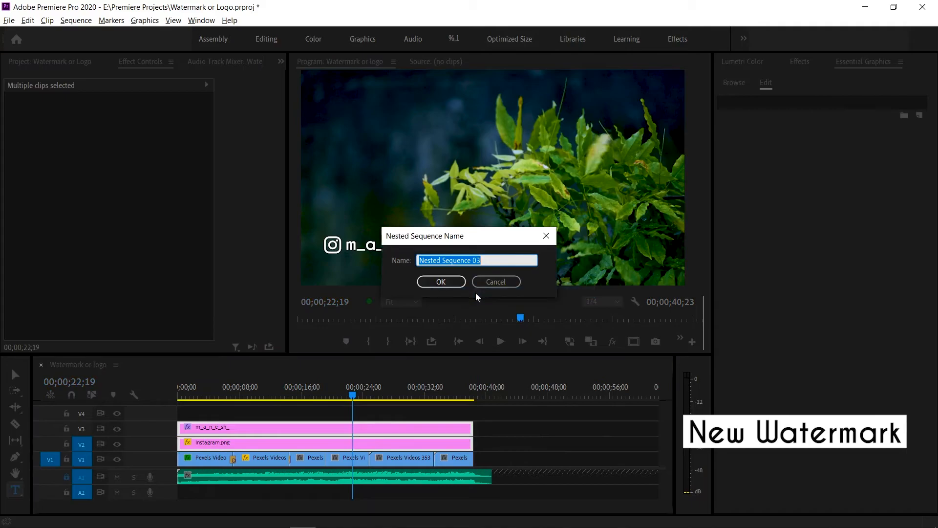
key(BackSpace)
text(Watermark)
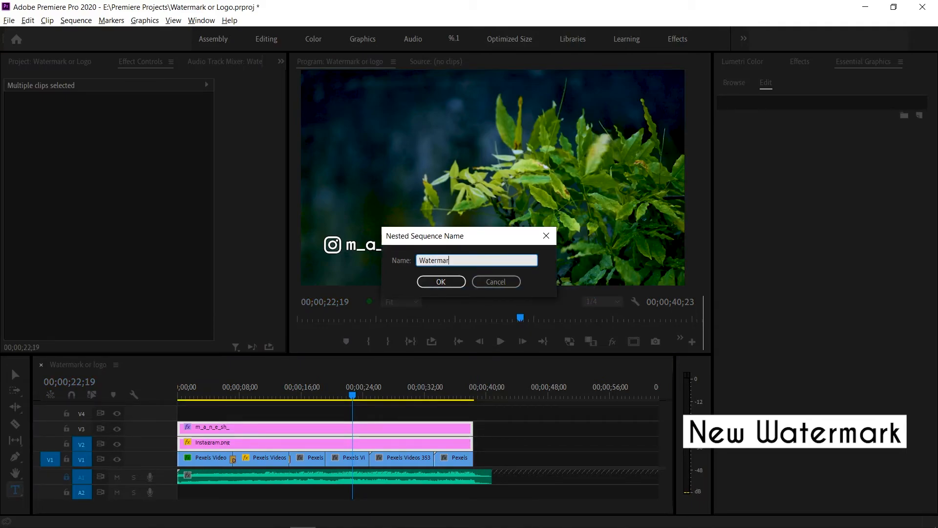
click(430, 285)
- Scale the nested Watermark clip to 99 and set its horizontal position to 964
click(331, 445)
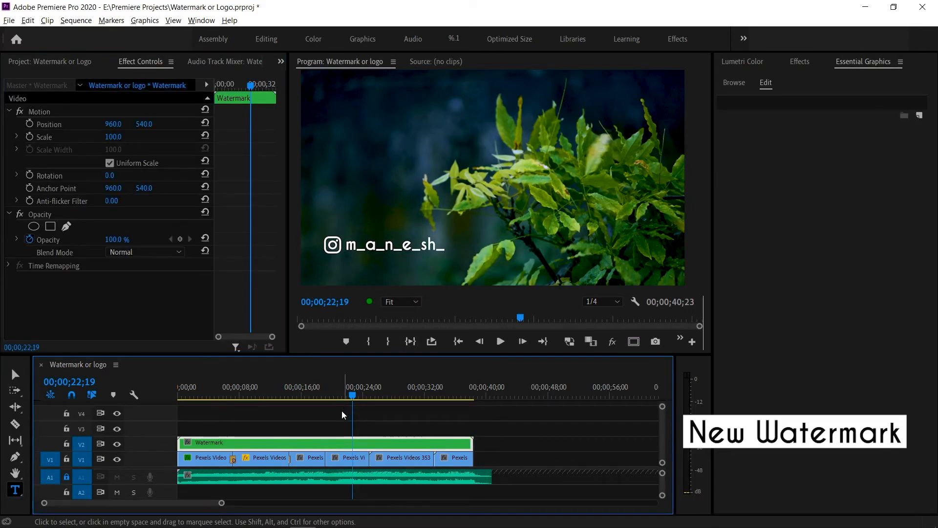
click(342, 415)
click(334, 445)
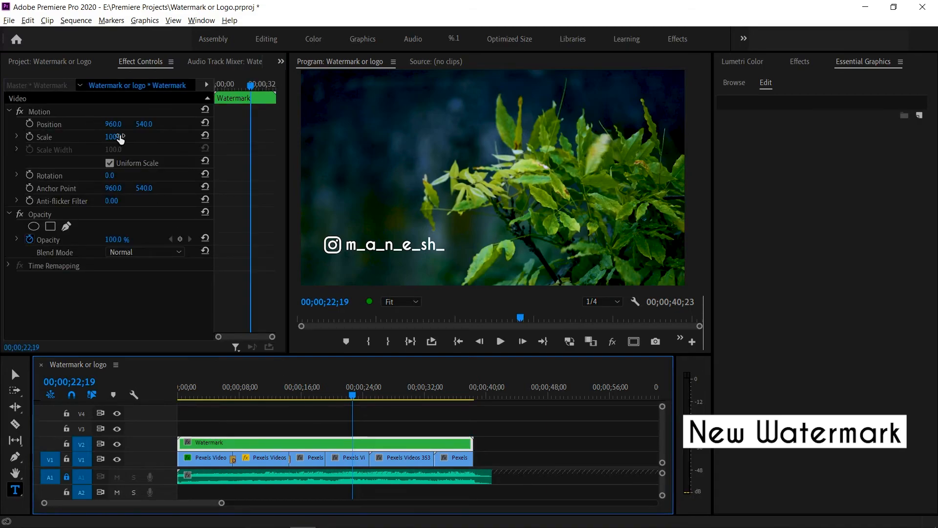
mouse_move(111, 136)
mouse_down()
mouse_move(100, 137)
mouse_move(117, 137)
mouse_move(105, 124)
mouse_move(119, 124)
mouse_up()
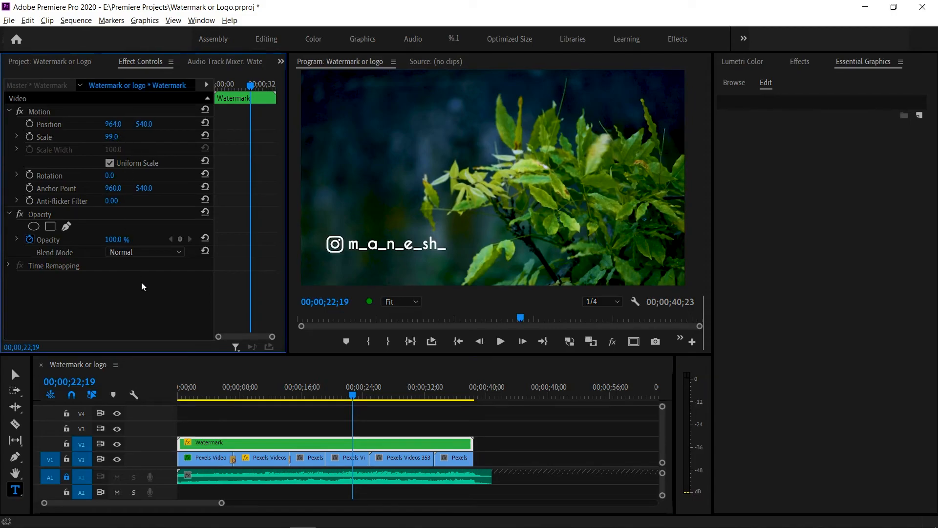